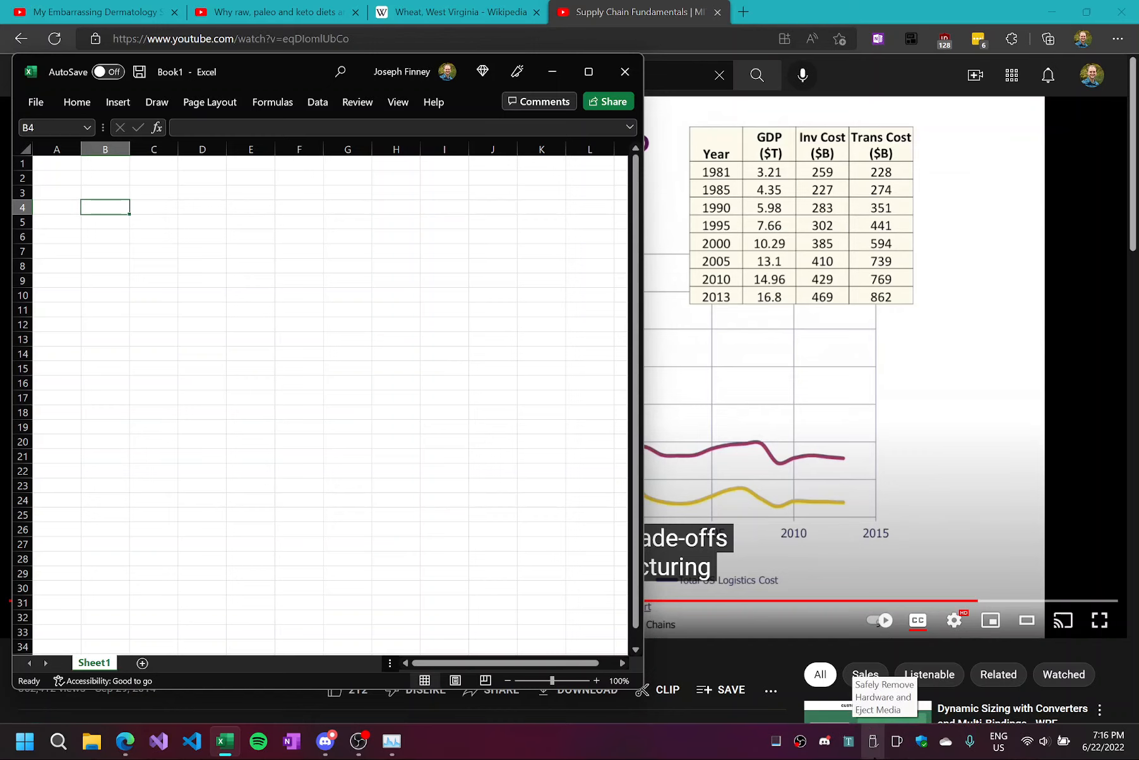
Capture the data table in the paused video with Text Grab's fullscreen grab and paste it into the sheet at cell B4.
right_click(849, 741)
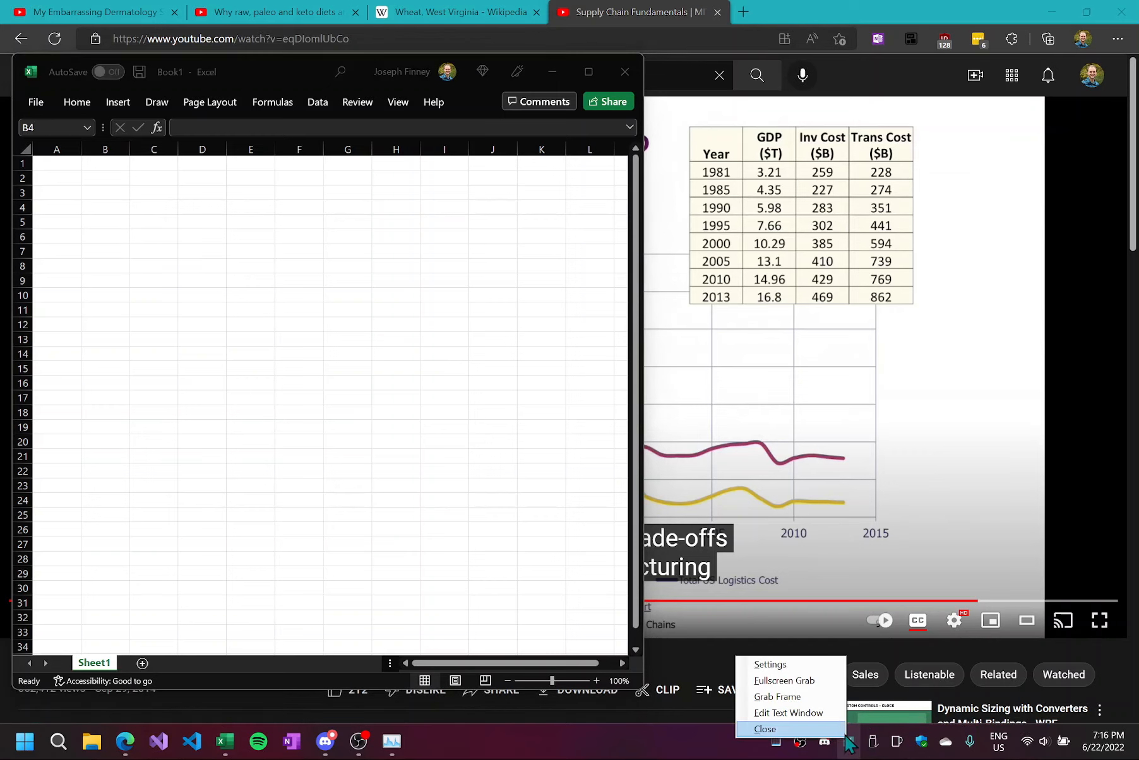
click(818, 680)
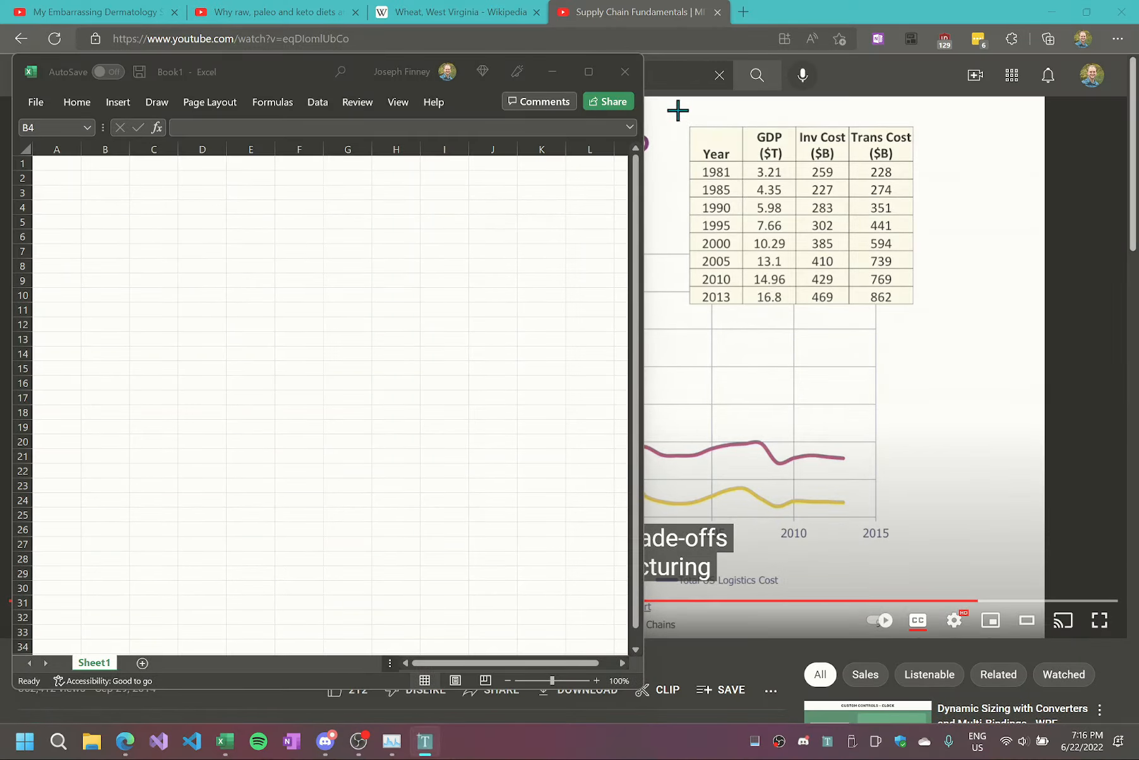
drag(677, 110, 943, 323)
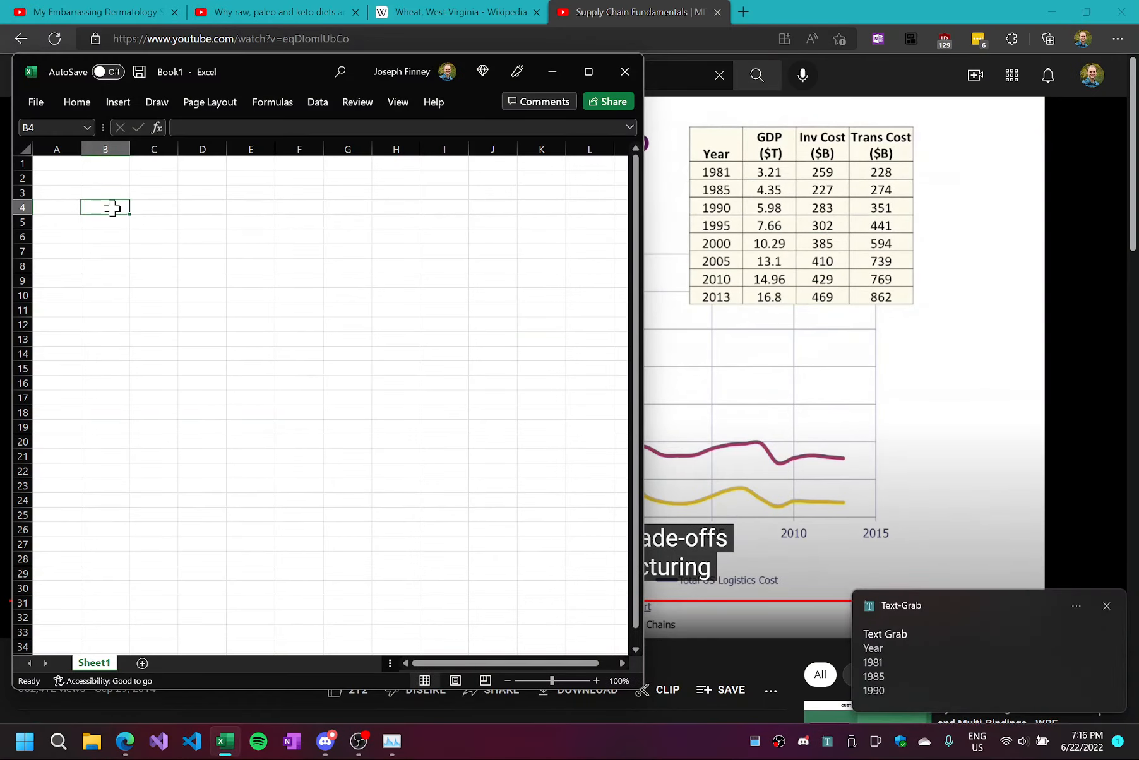
key(ctrl+v)
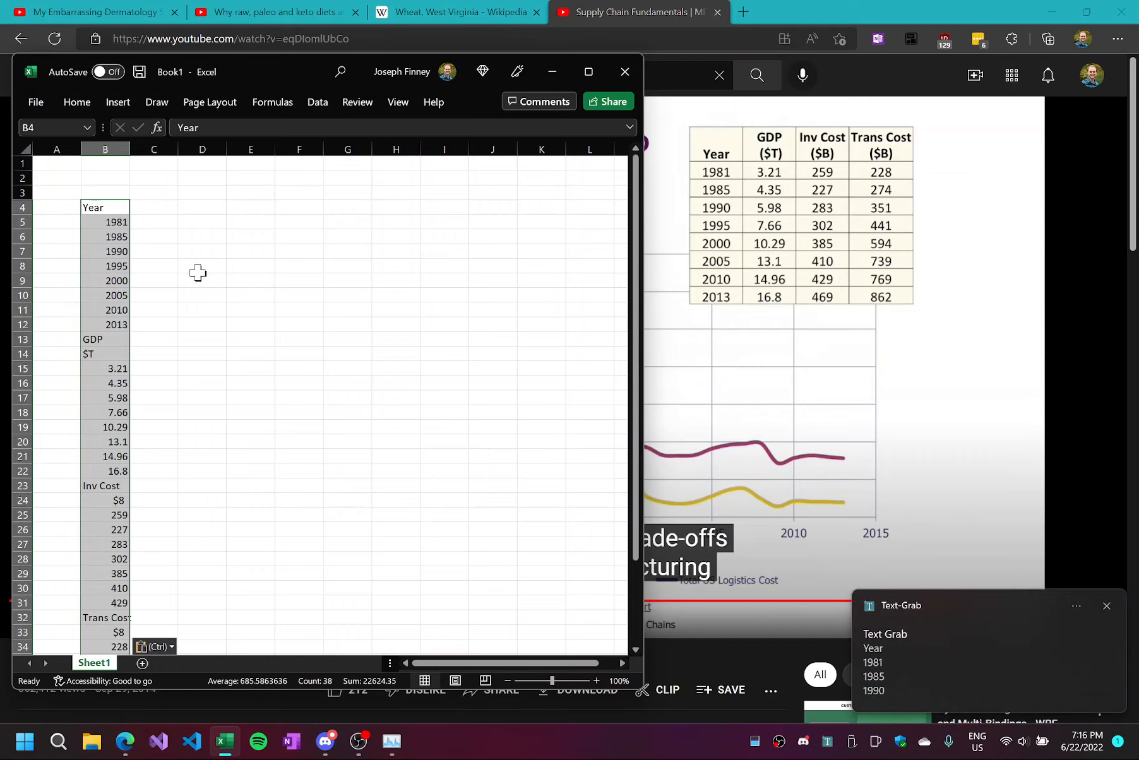
scroll(208, 322, down, 2)
scroll(208, 330, down, 2)
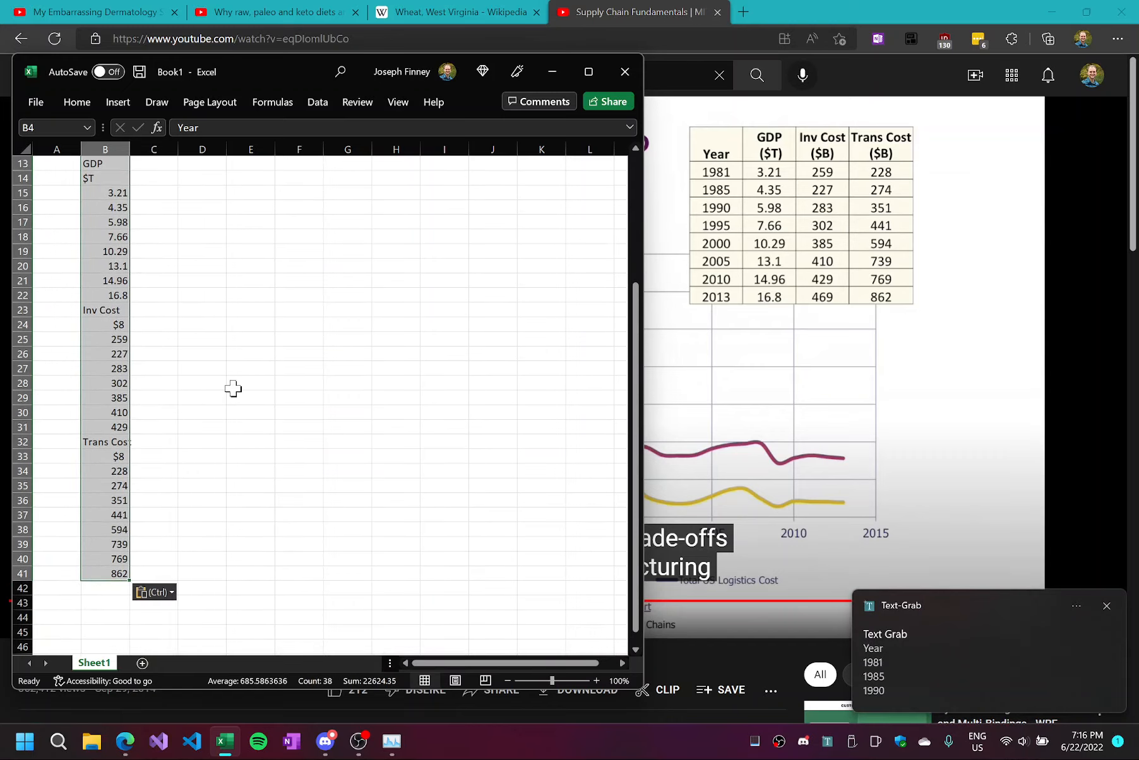
scroll(129, 435, down, 3)
scroll(117, 446, up, 7)
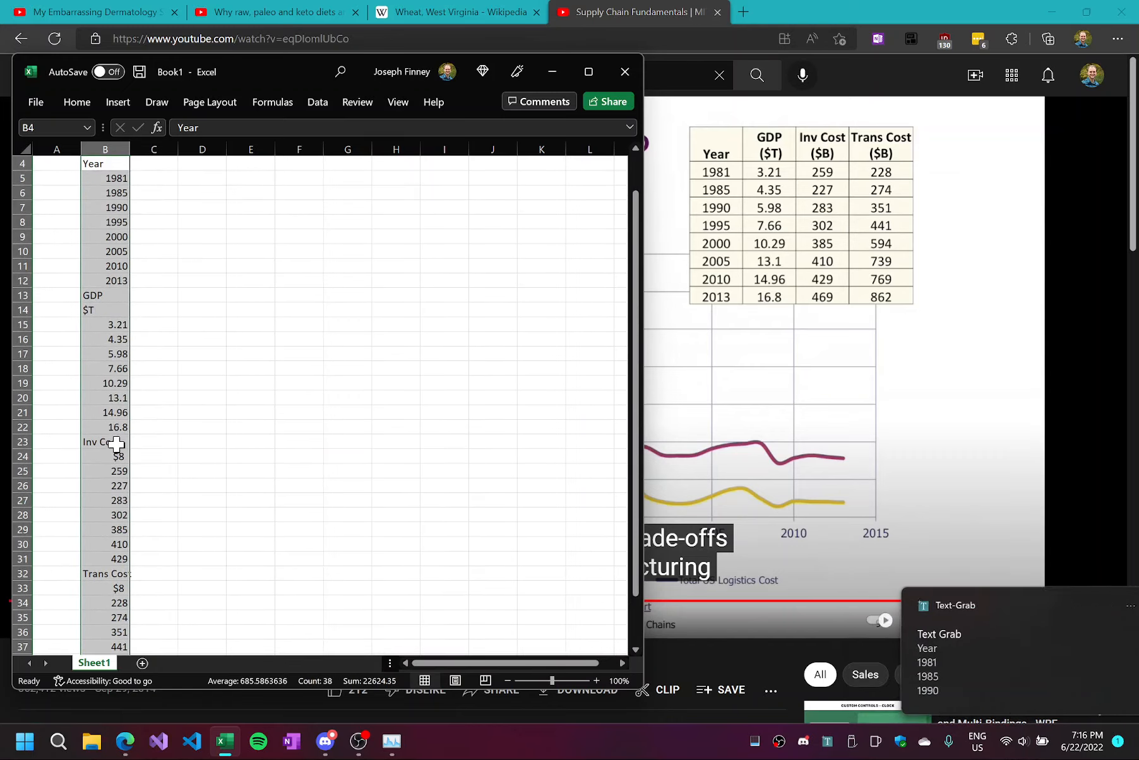
Select cell D6, place a Text Grab Grab Frame around the video's data table, and enlarge the frame slightly.
click(208, 236)
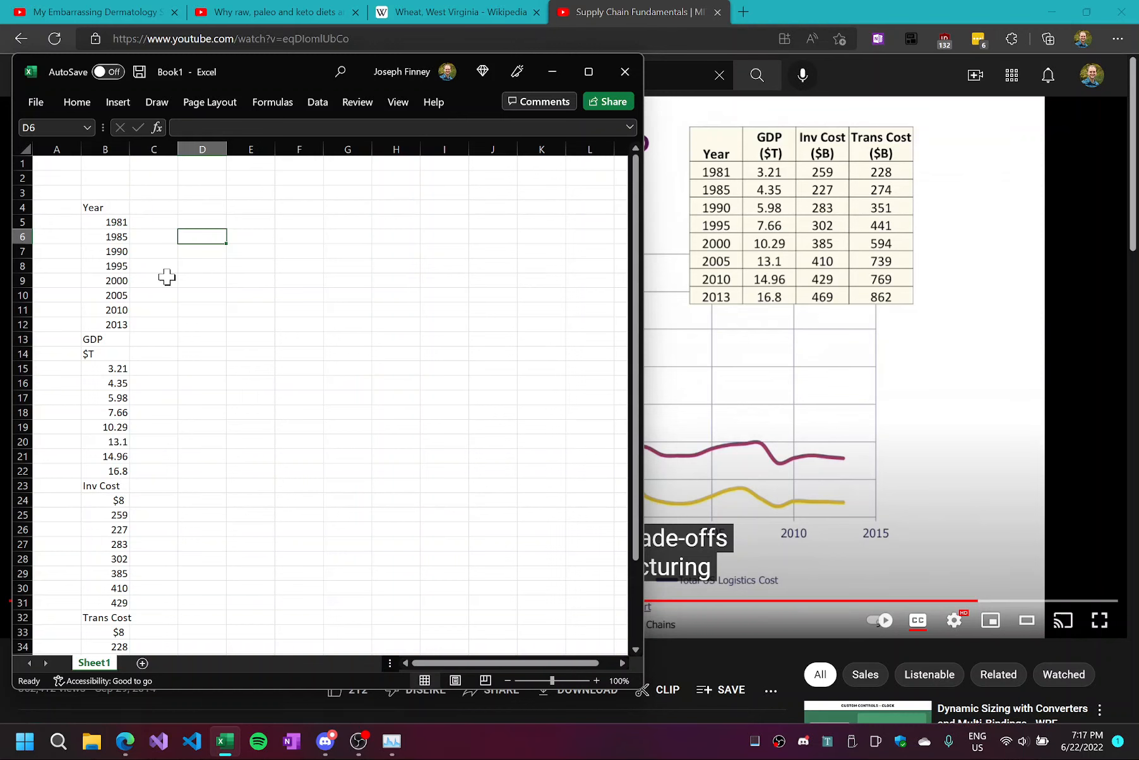
key(super+shift+f)
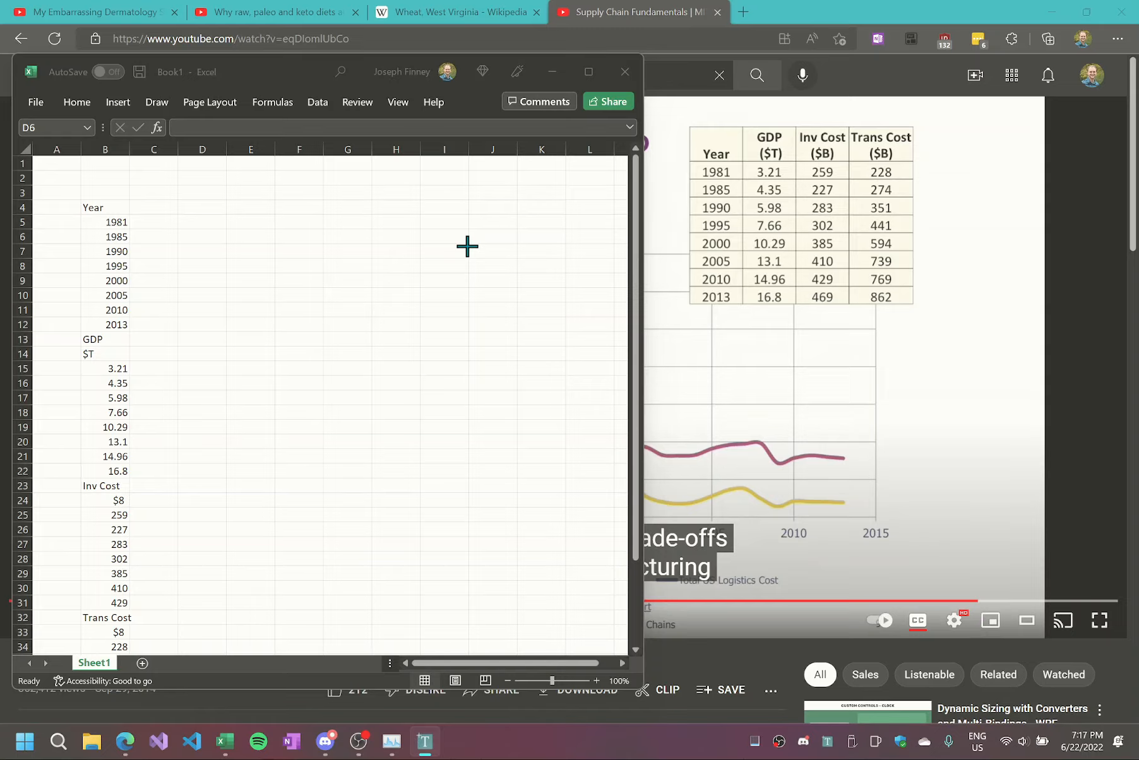
right_click(697, 178)
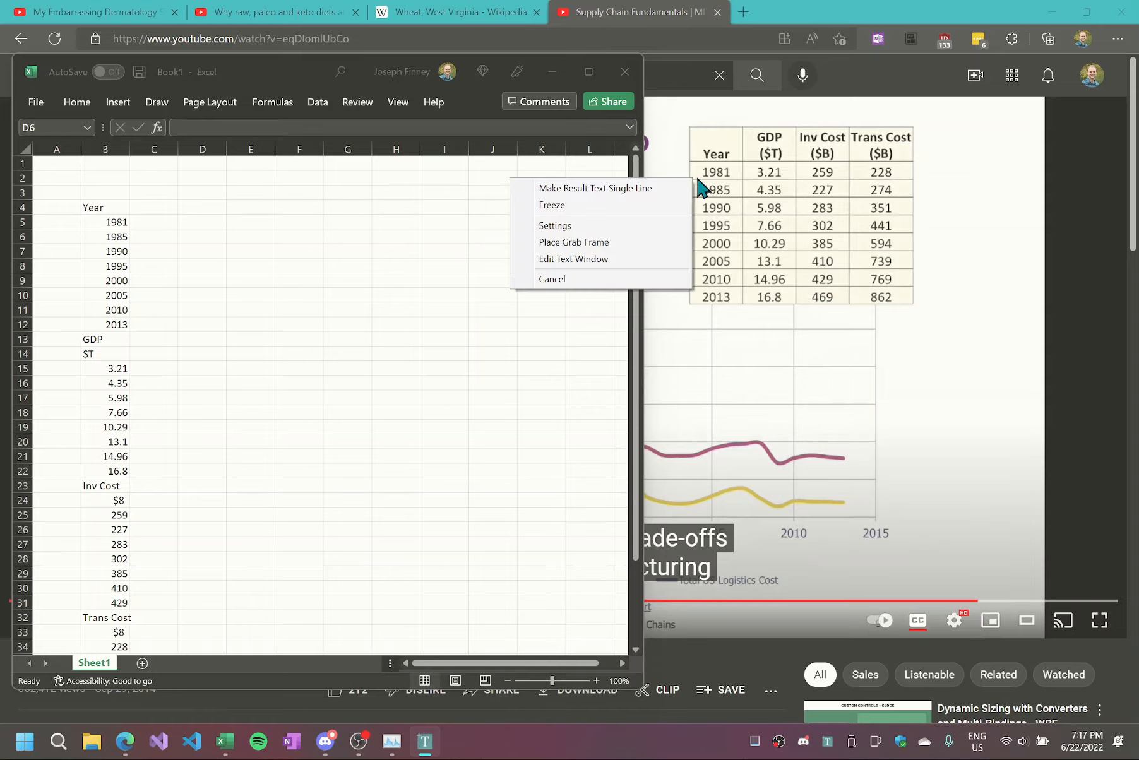
click(641, 241)
drag(669, 110, 947, 323)
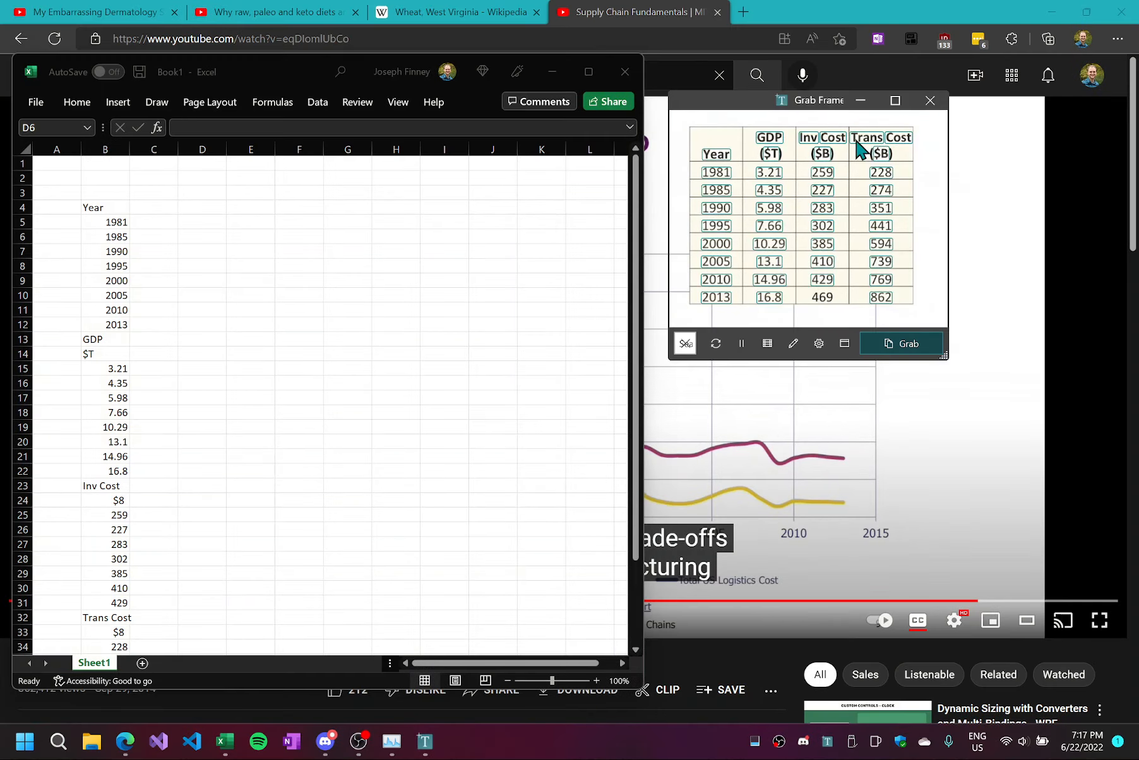
drag(947, 357, 986, 380)
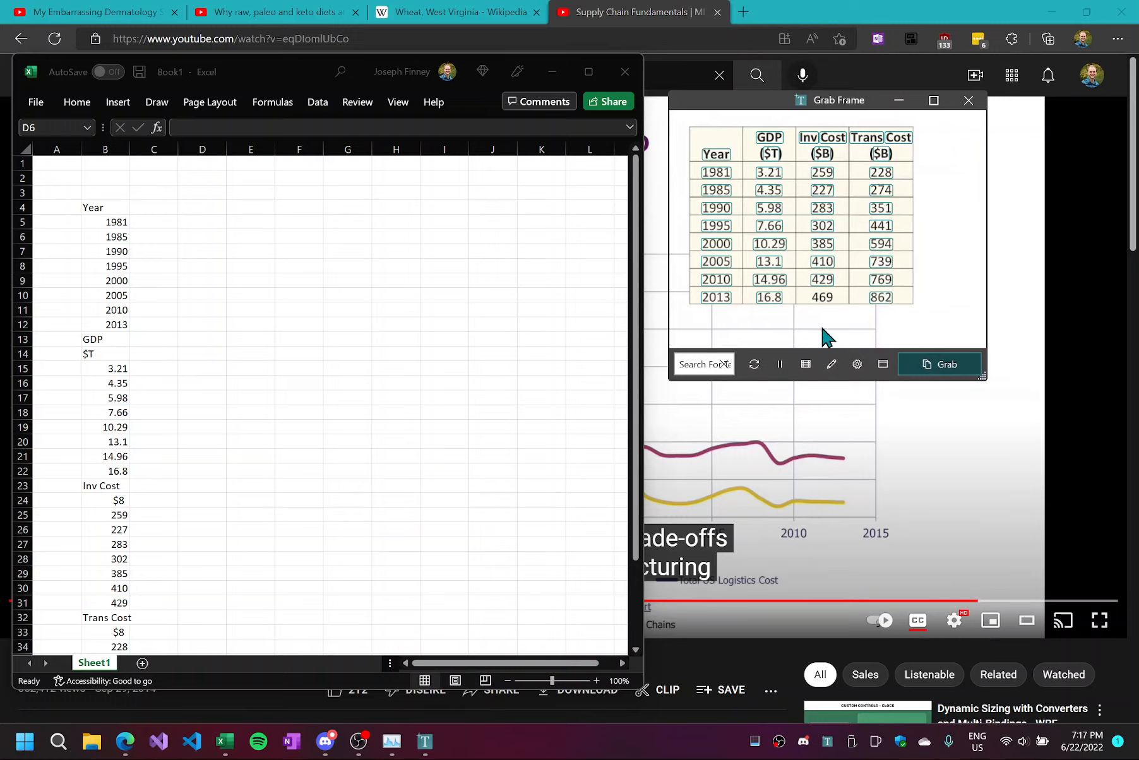
Freeze the Grab Frame's content, enlarge the captured table, and turn on table recognition.
click(781, 366)
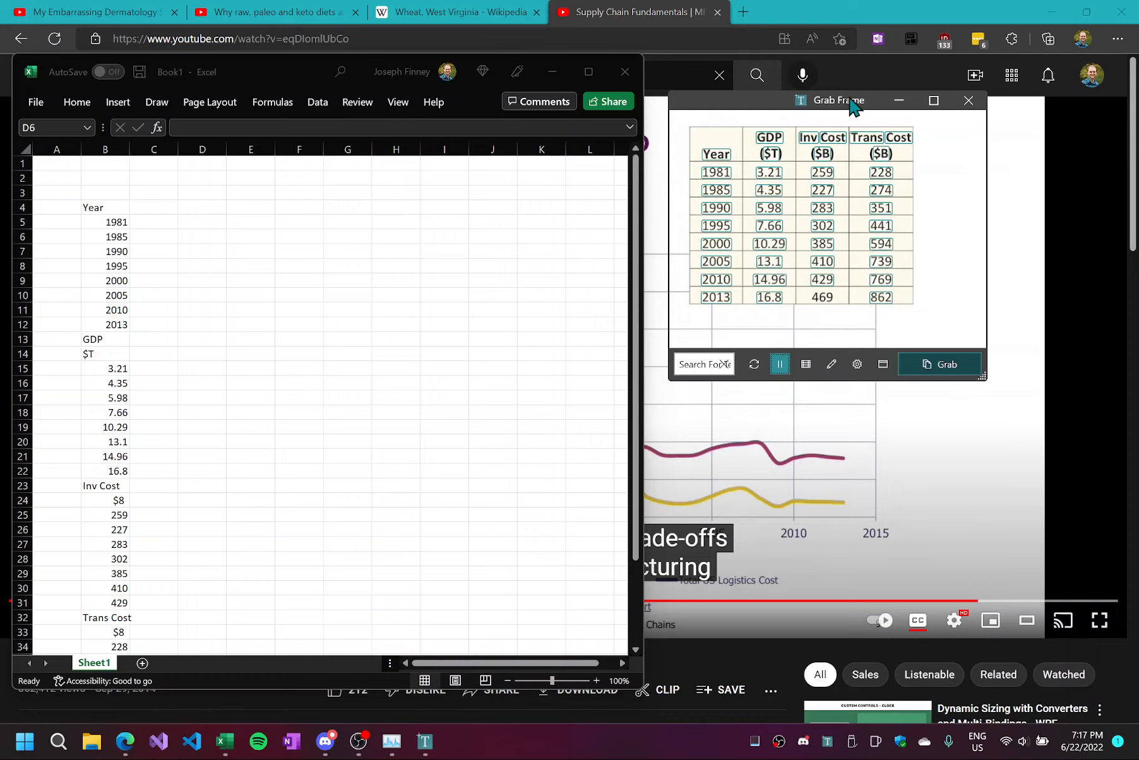
drag(854, 112, 628, 184)
scroll(623, 331, up, 2)
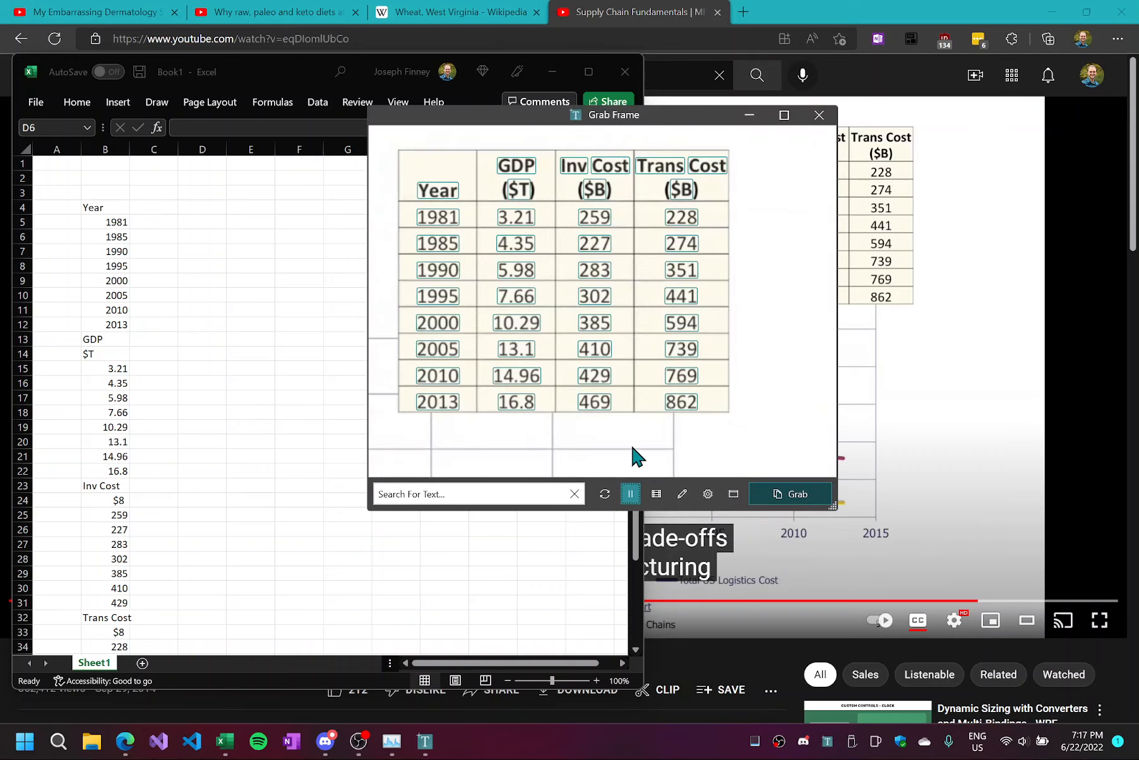
click(656, 495)
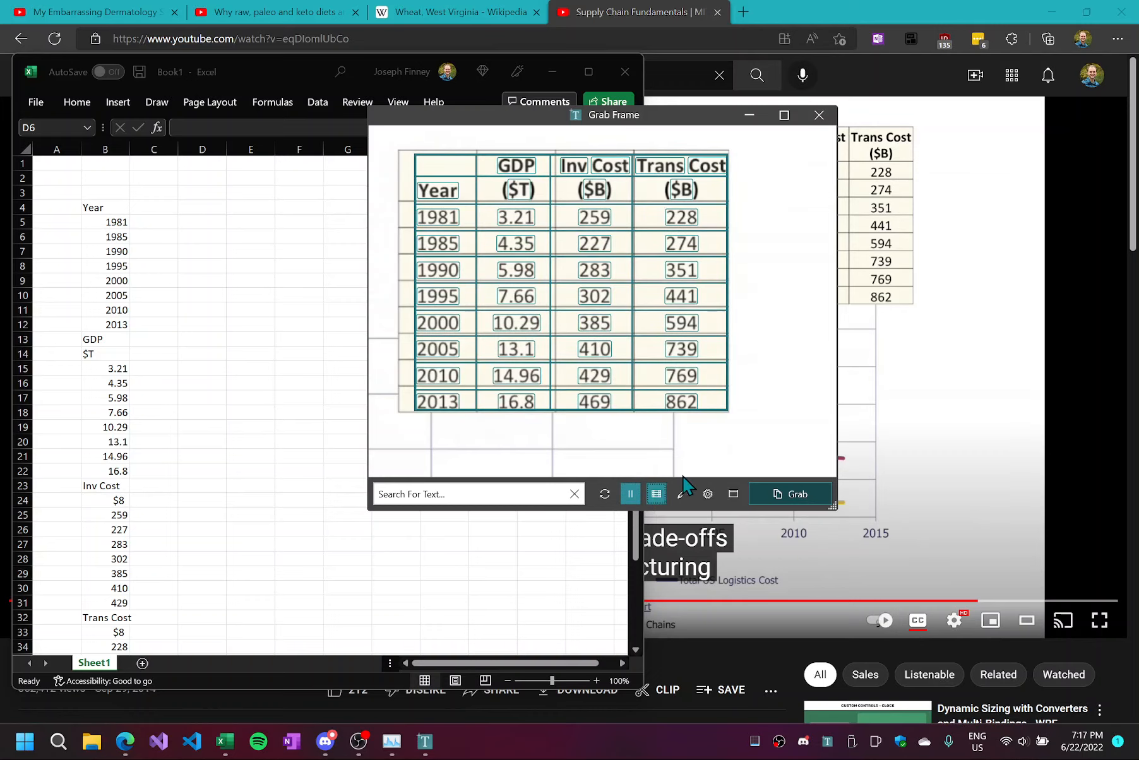
Grab the recognized table from the Grab Frame and paste it into the sheet at cell D6.
click(780, 495)
click(228, 243)
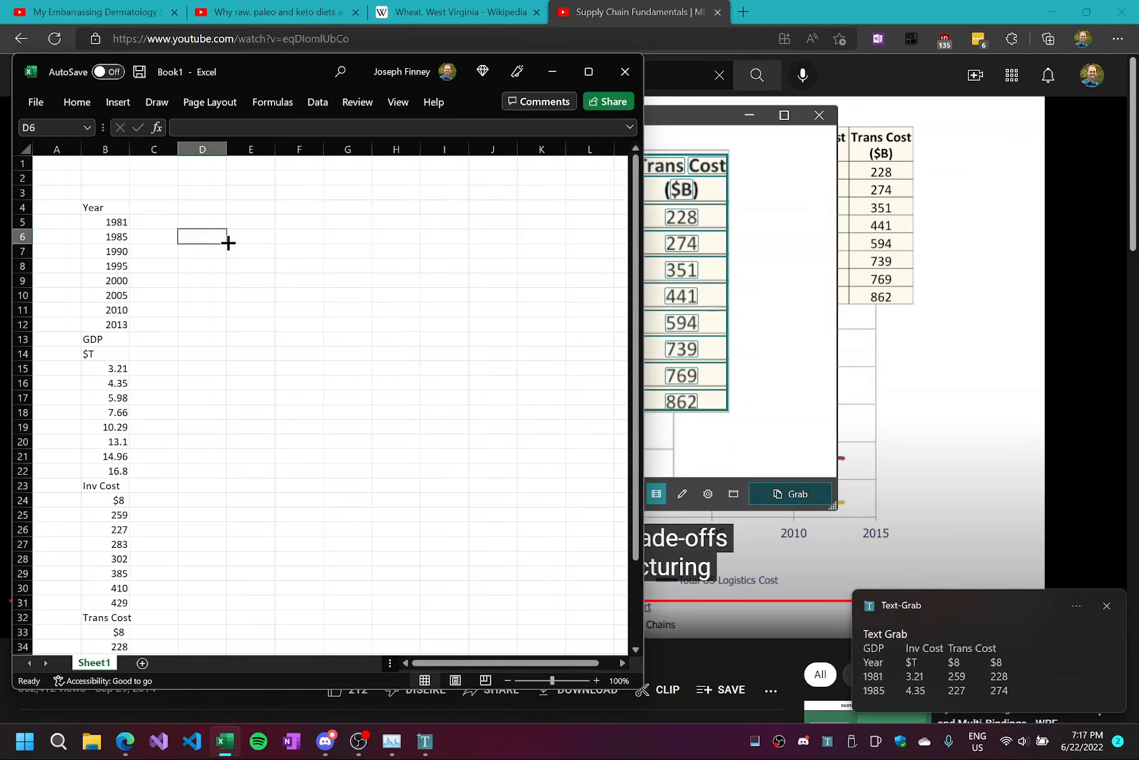
key(ctrl+v)
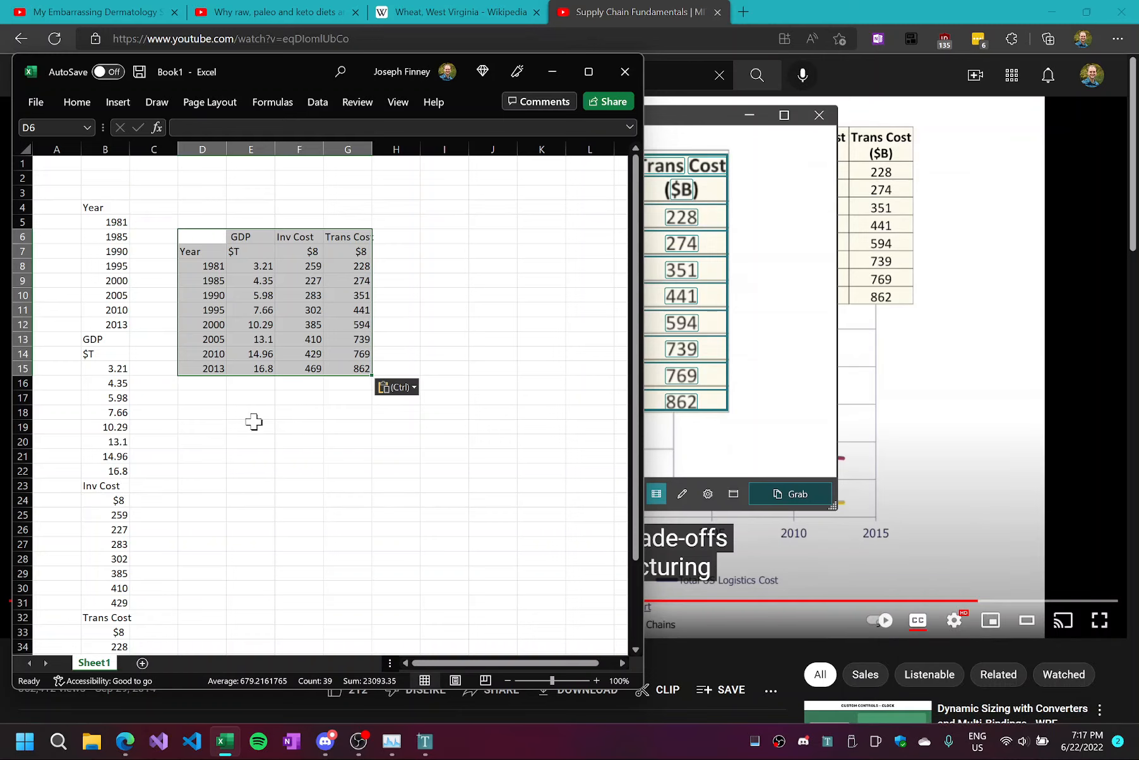
Turn on text editing in the Grab Frame and correct the units under Inv Cost and Trans Cost to $B.
drag(680, 121, 783, 128)
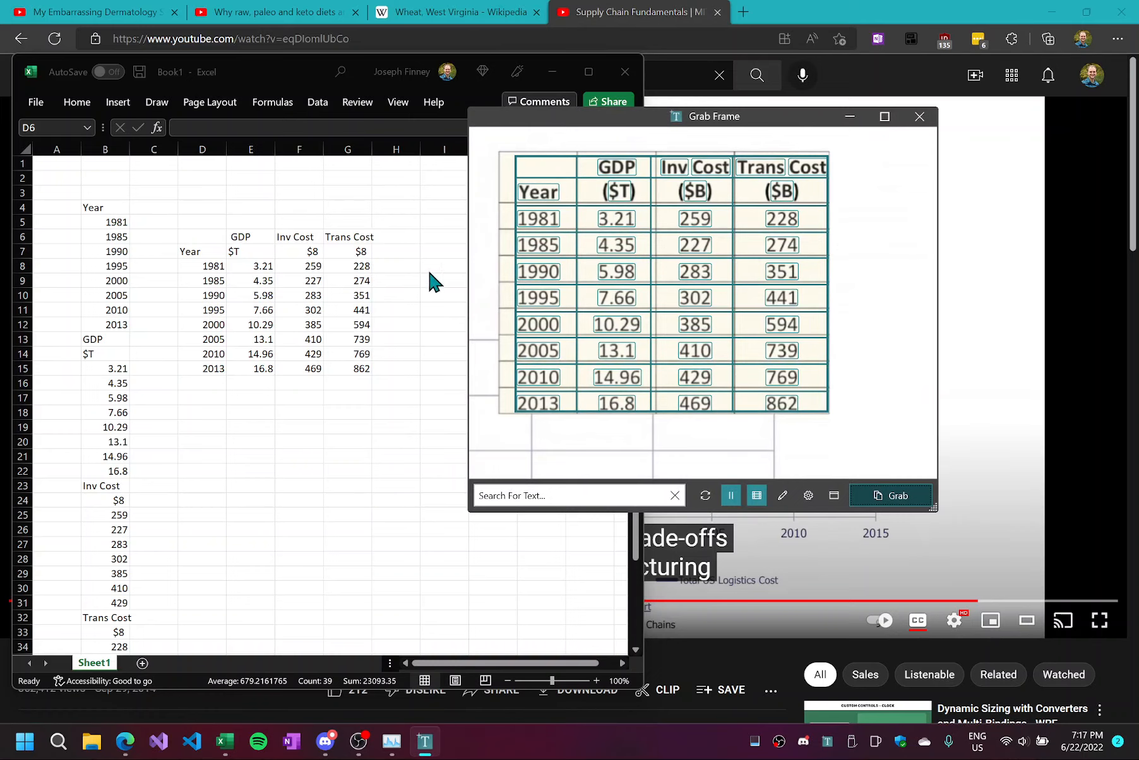
drag(760, 120, 746, 150)
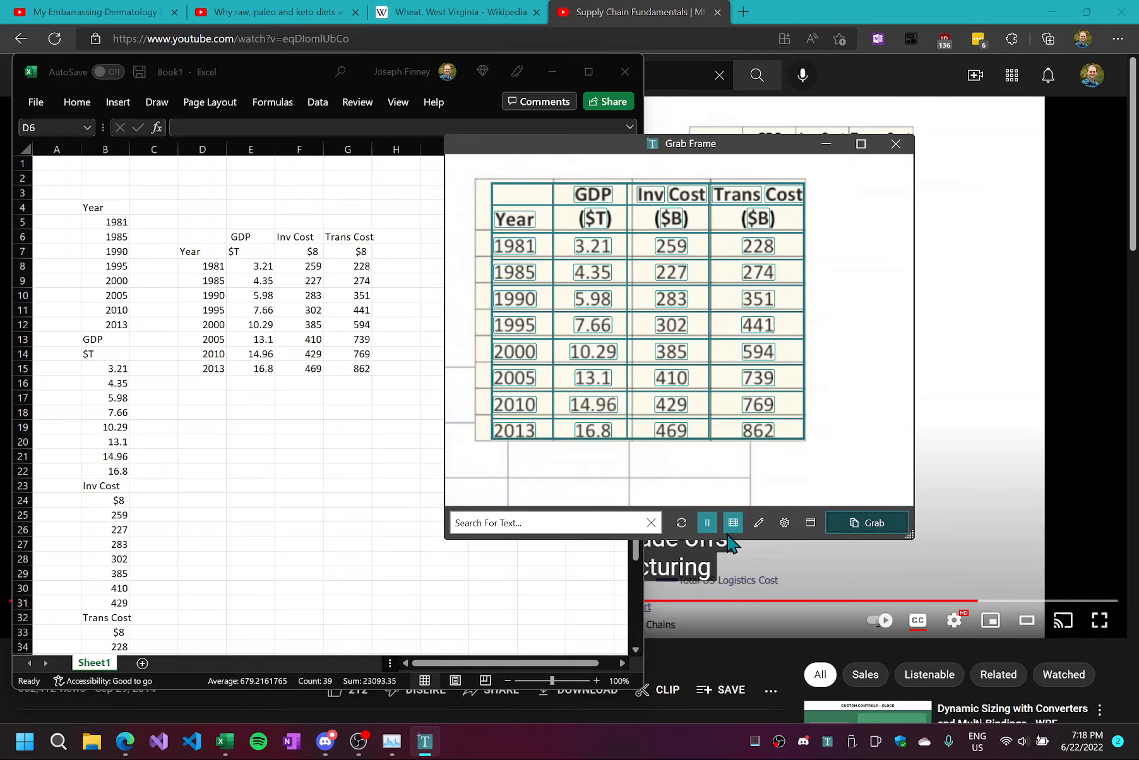
click(758, 524)
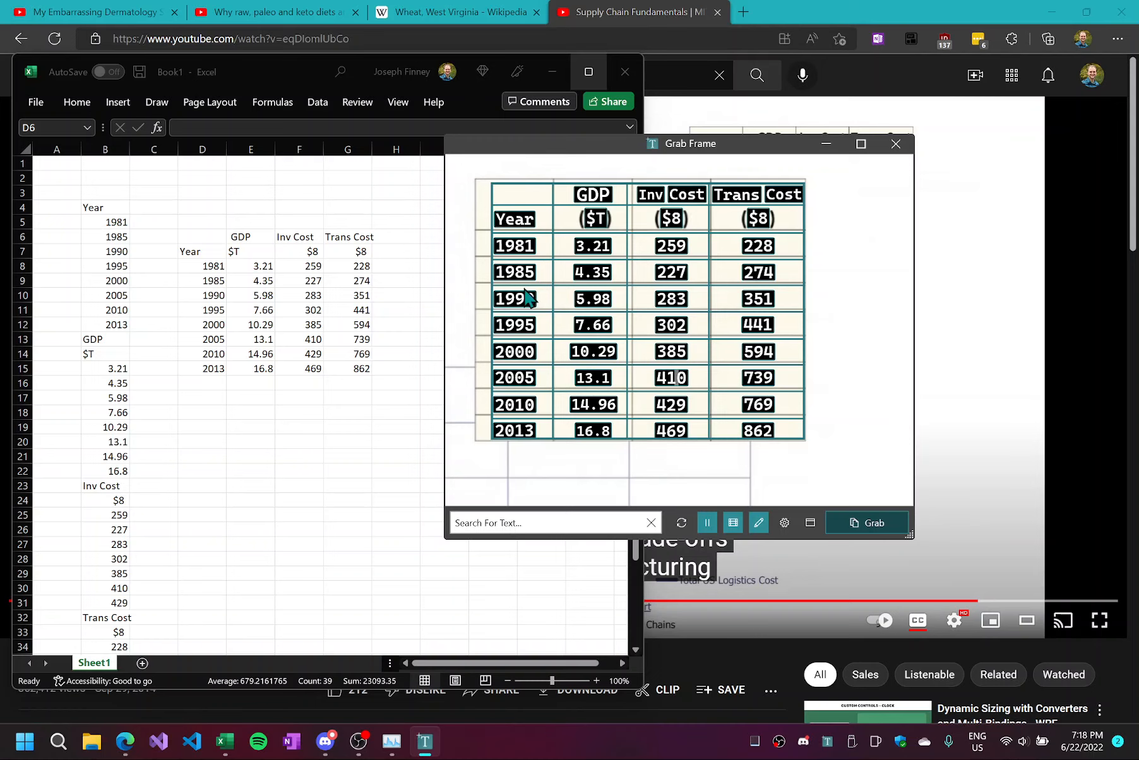
key(Escape)
click(675, 218)
text(B)
key(Escape)
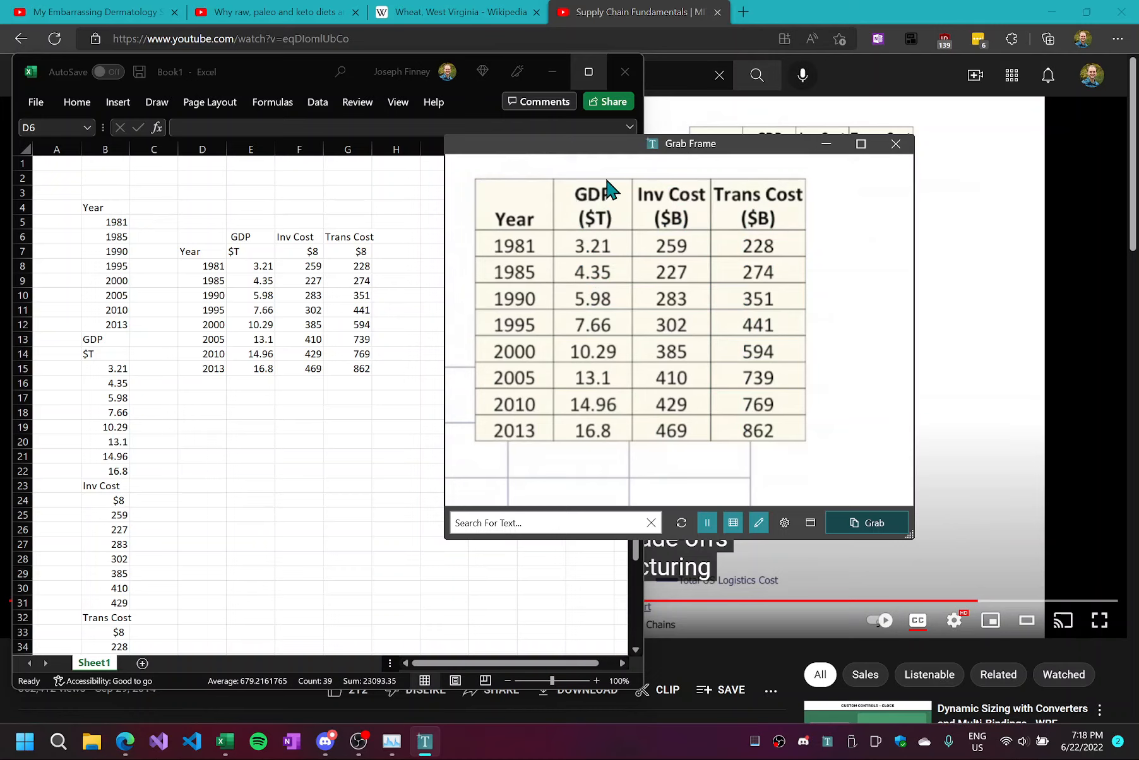
key(alt)
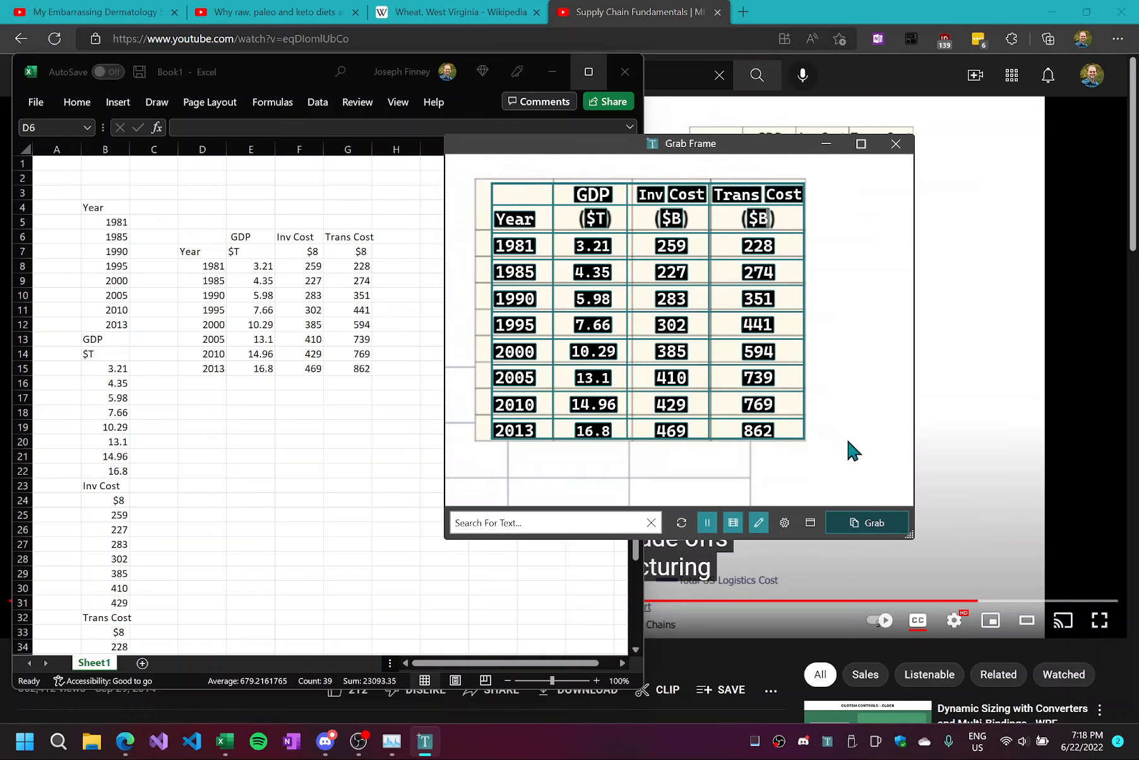
Grab the corrected table, clear the earlier table at D6:G15, and paste the corrected version at cell D6.
click(868, 523)
click(303, 398)
key(ctrl+a)
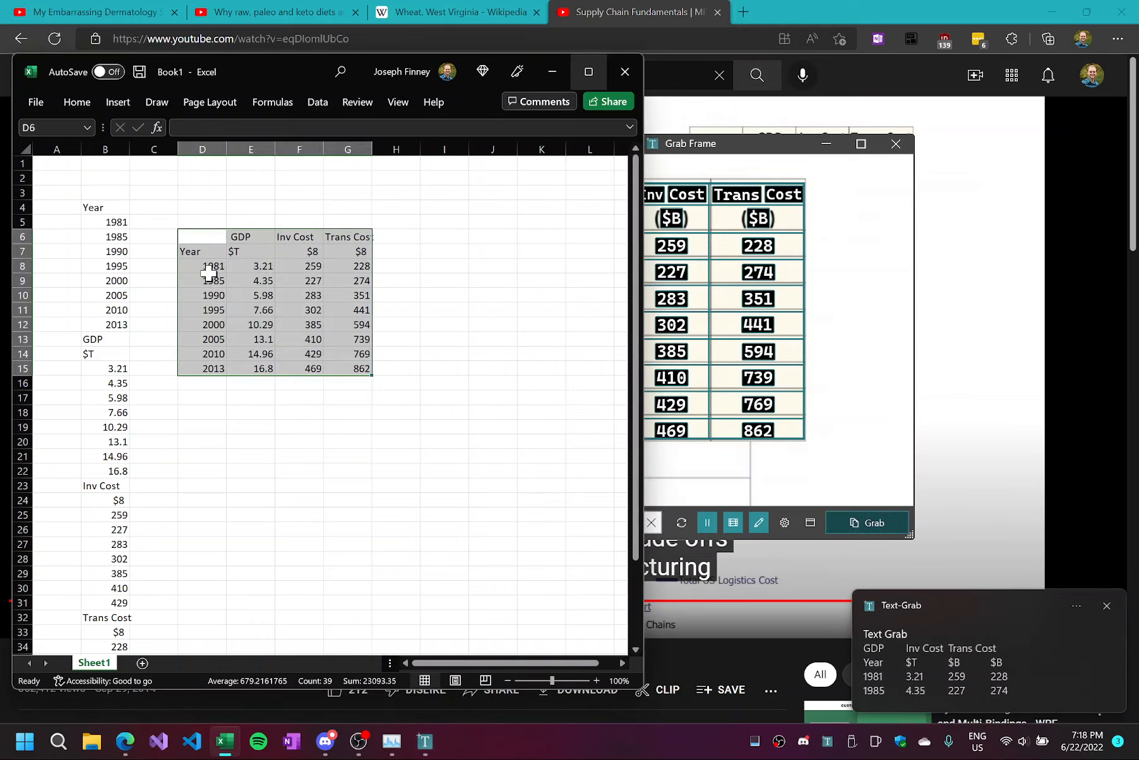
key(Delete)
click(214, 241)
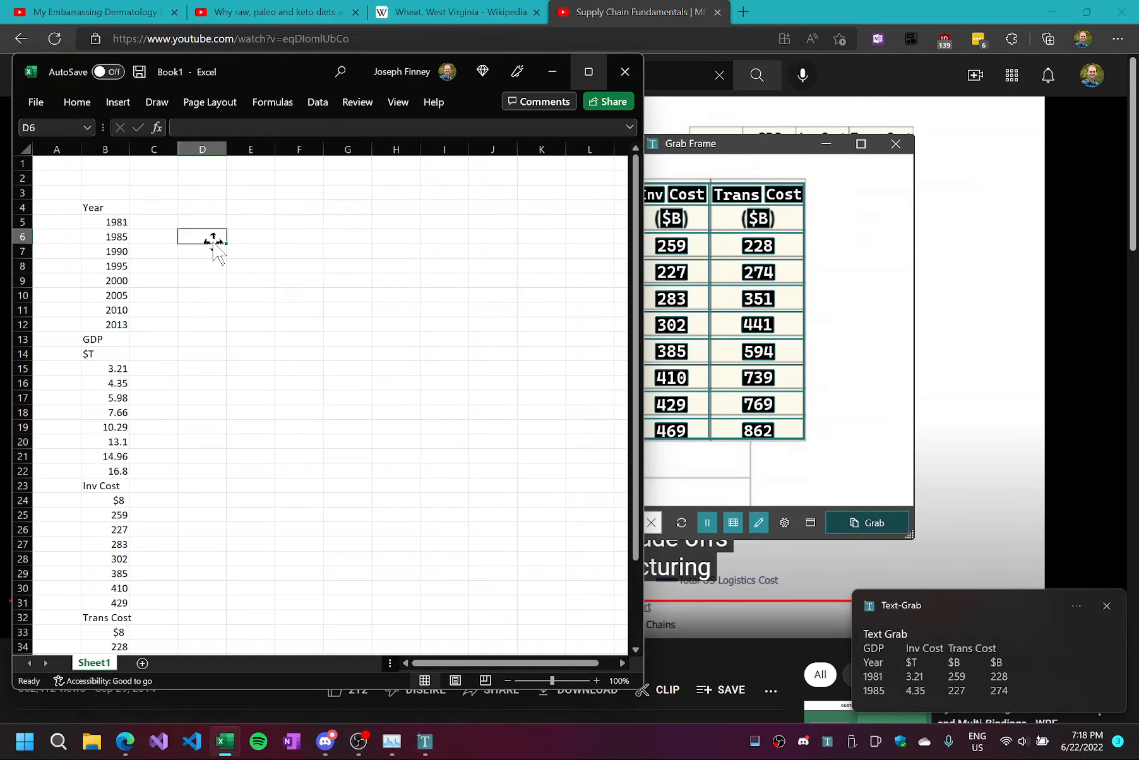
key(ctrl+v)
click(299, 251)
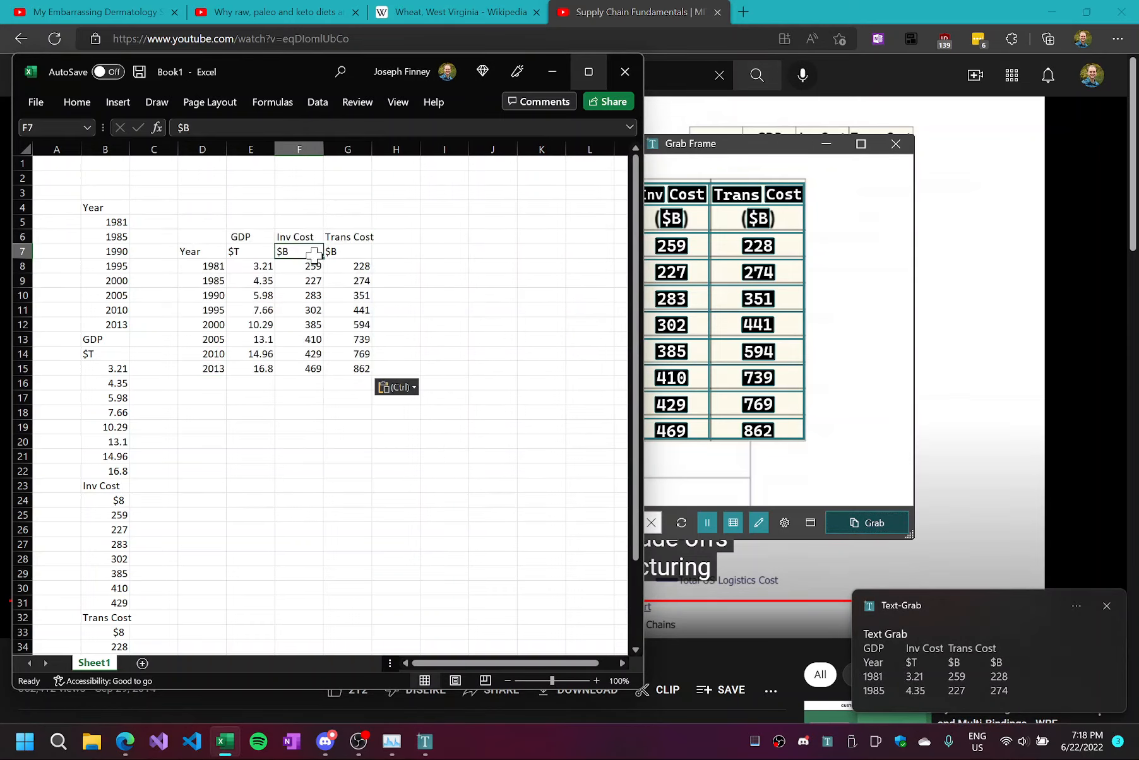
click(298, 397)
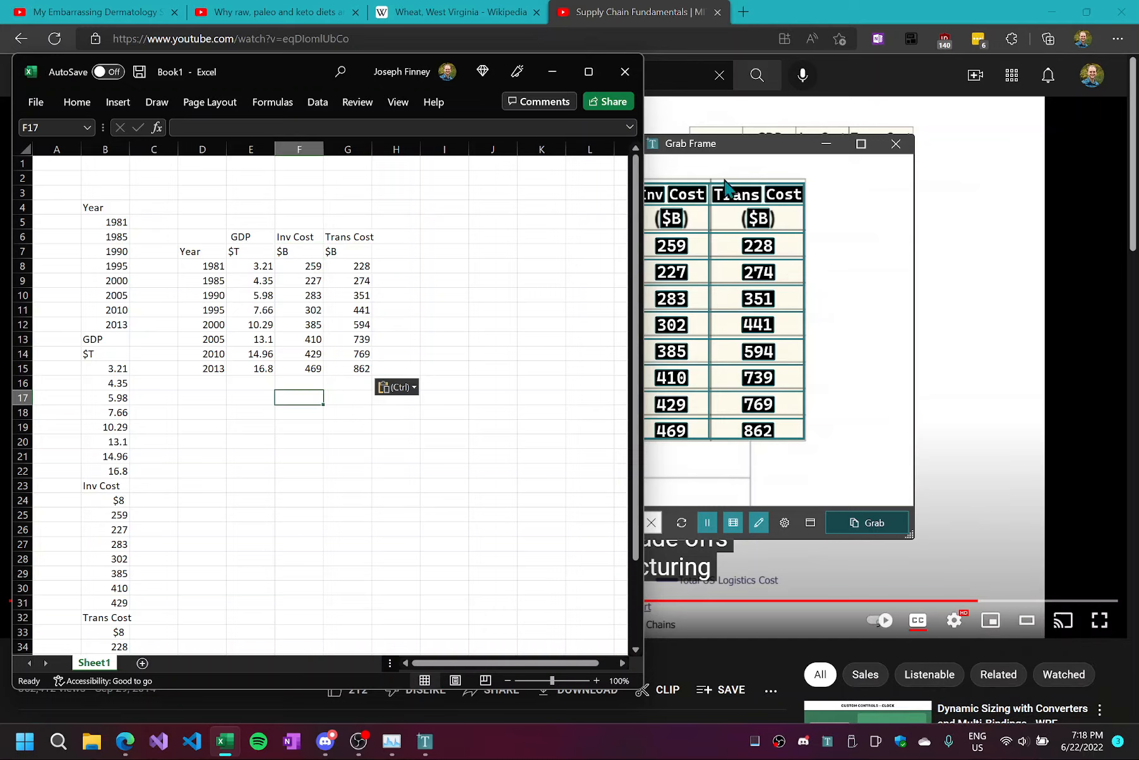
Minimize the Grab Frame, switch to the browser, and play the video briefly before pausing it on the Logistics Costs per GDP slide.
drag(720, 153, 805, 189)
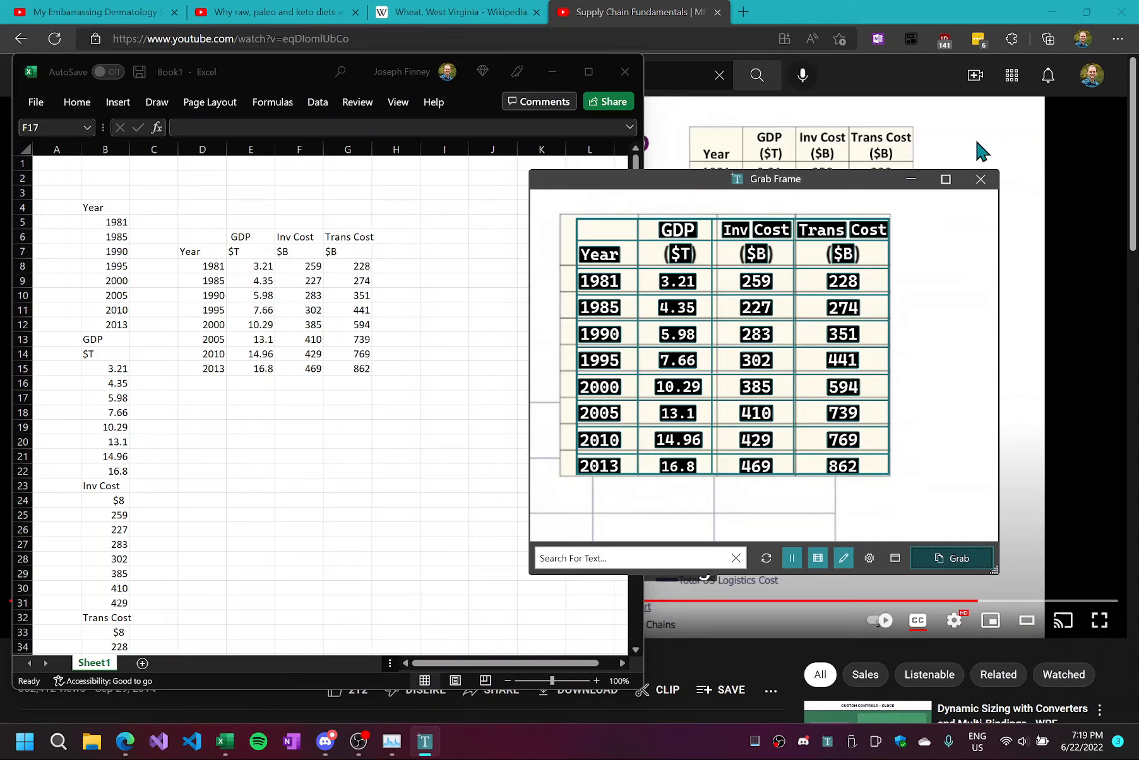
click(911, 183)
click(895, 18)
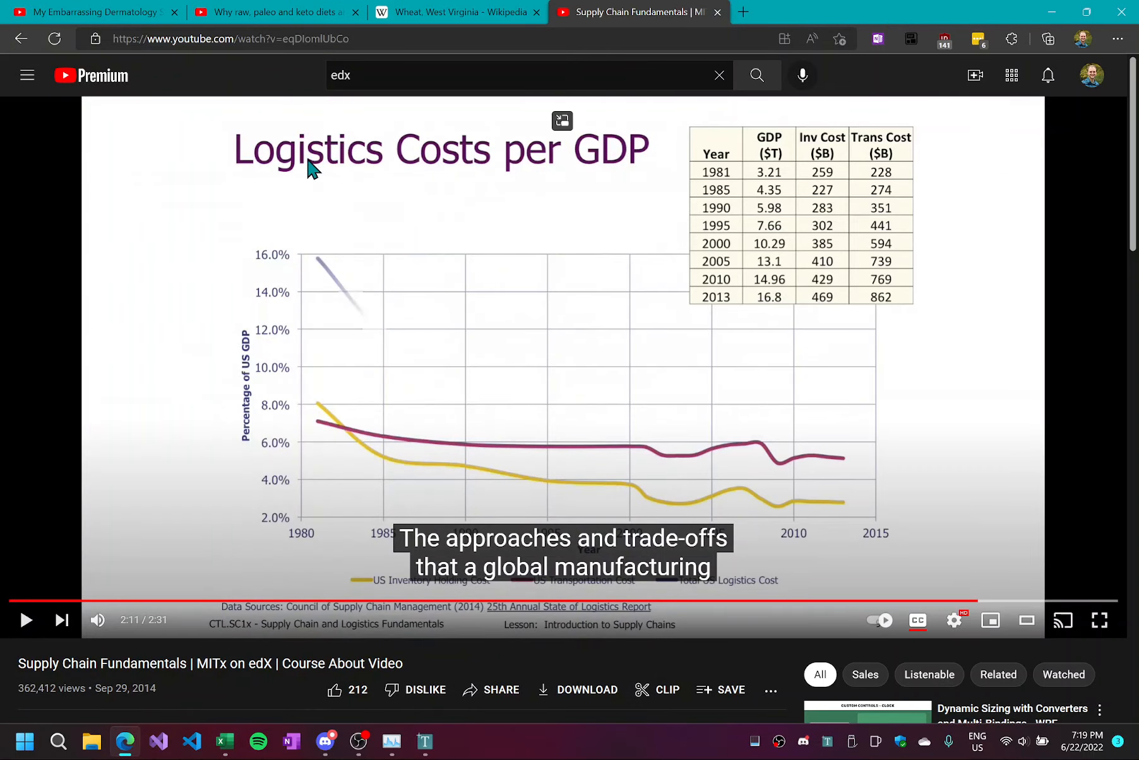
click(316, 173)
click(347, 216)
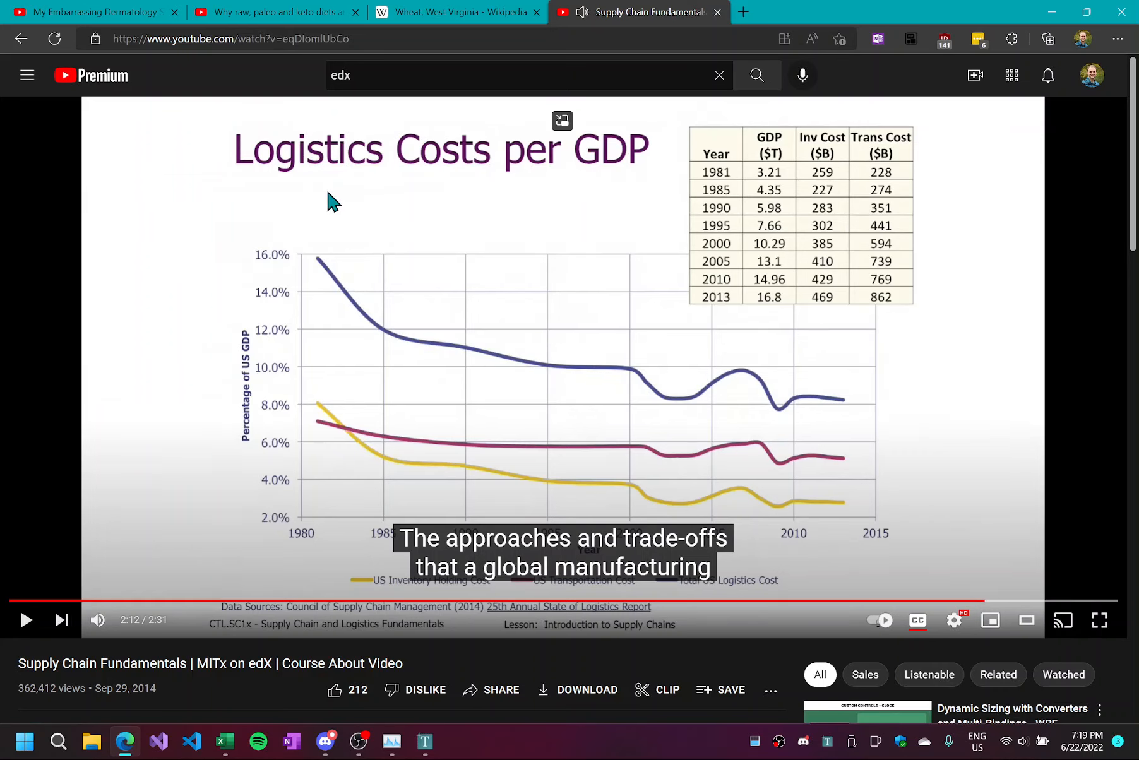
Capture the slide title "Logistics Costs per GDP" with a Text Grab fullscreen grab and paste it into cell D4 in Excel.
key(Print)
drag(210, 117, 685, 200)
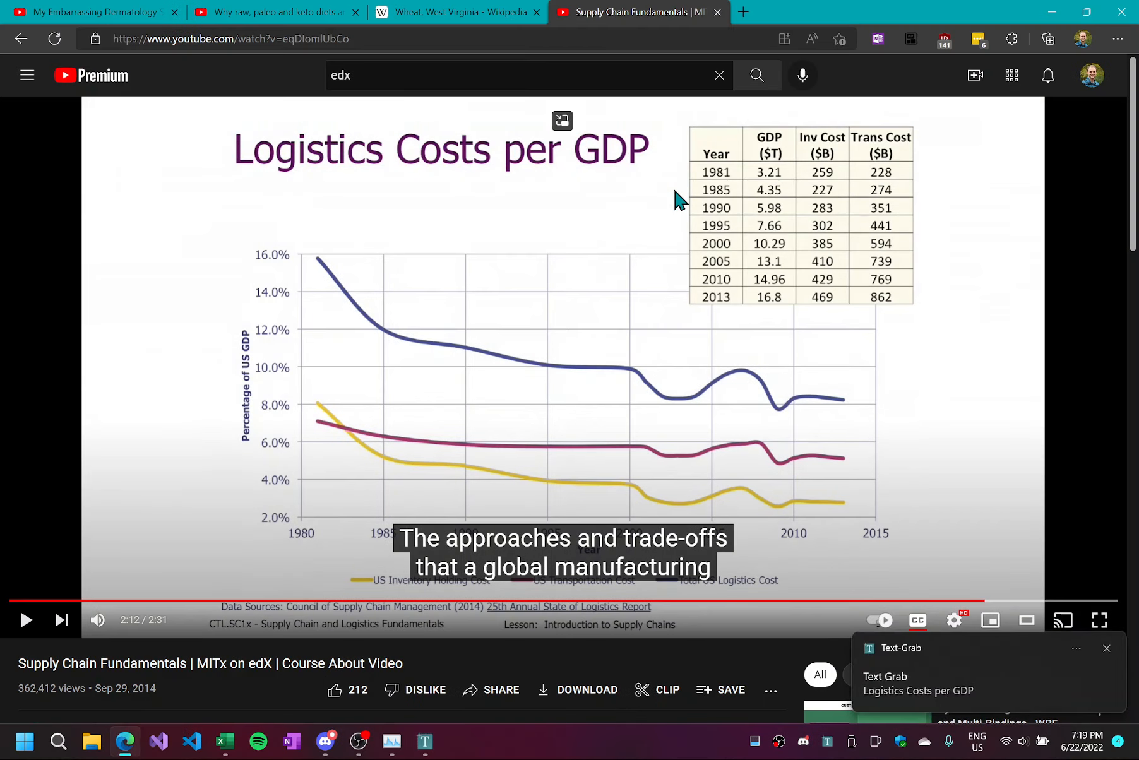
key(alt+Tab)
key(alt+Tab)
key(alt+shift+Tab)
click(218, 210)
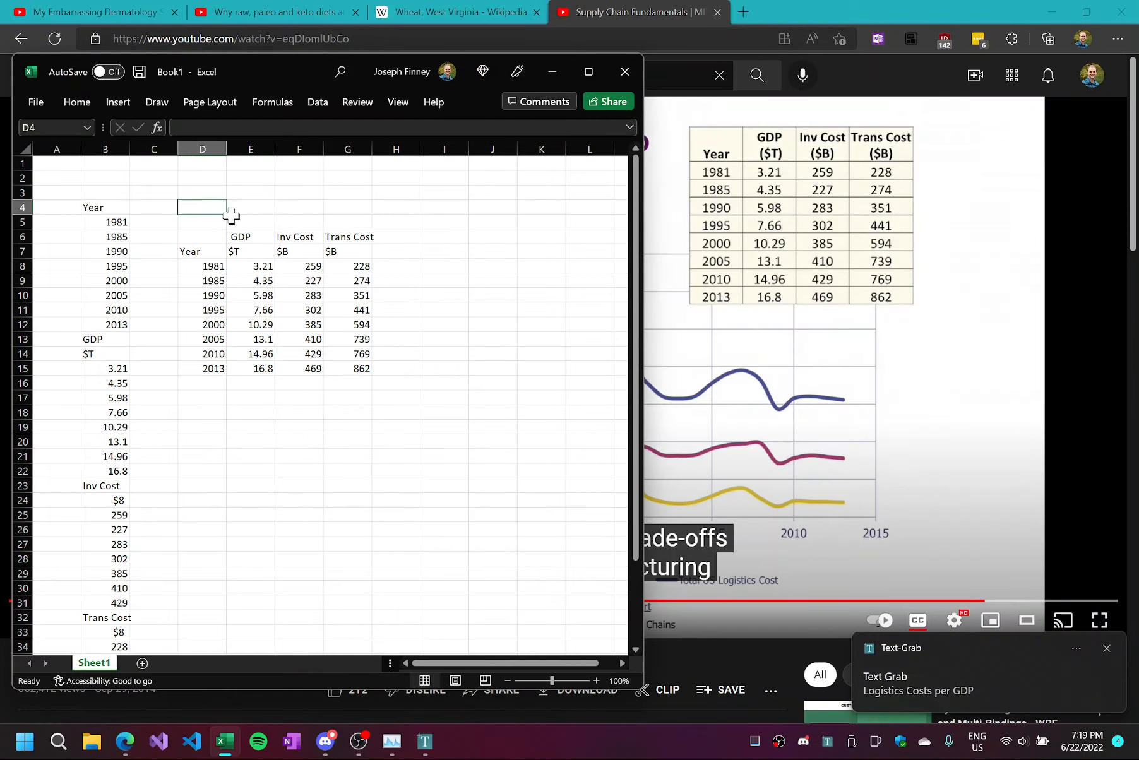
key(ctrl+v)
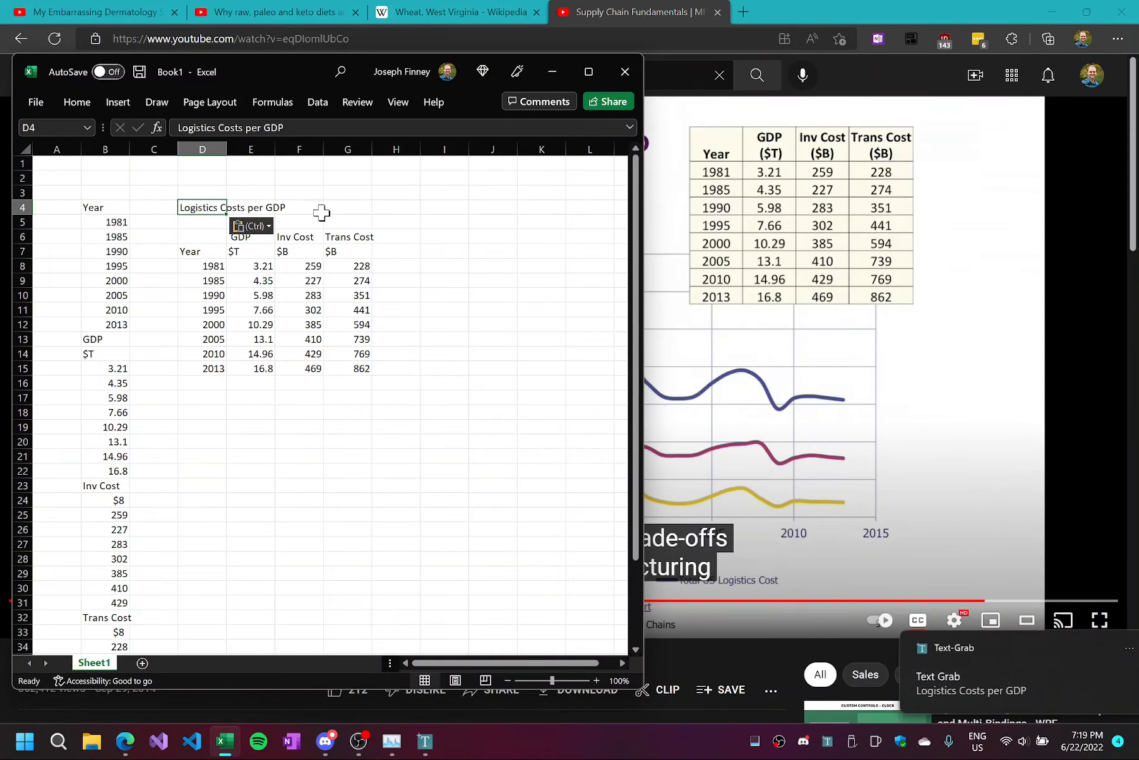